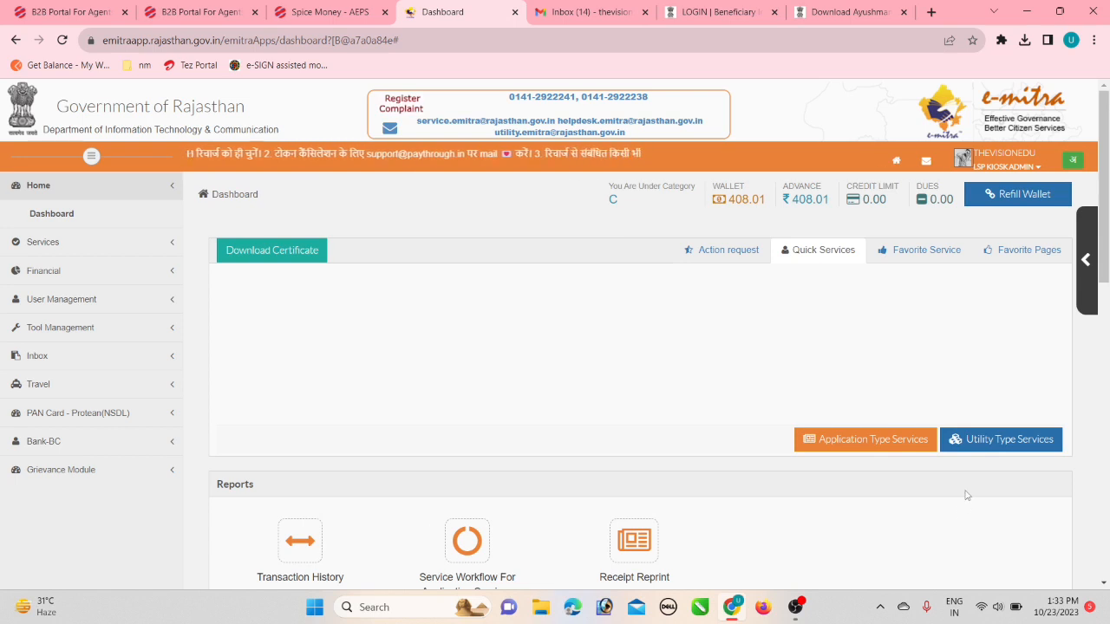
Open the Utility Type Services page in e-Mitra, retrying until it loads.
left_click(986, 441)
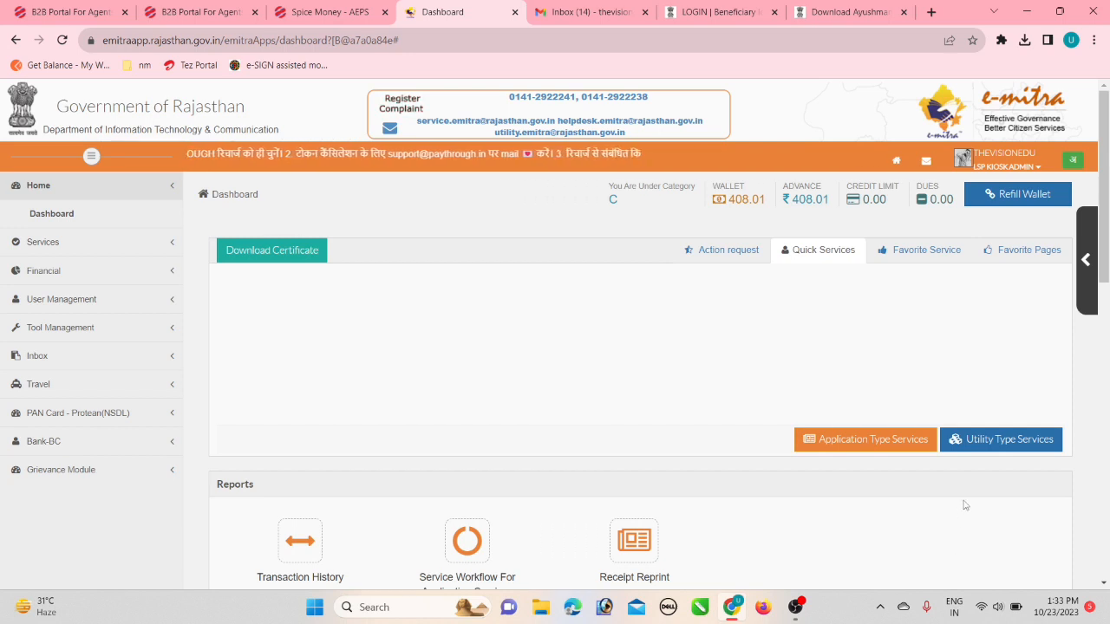
left_click(986, 441)
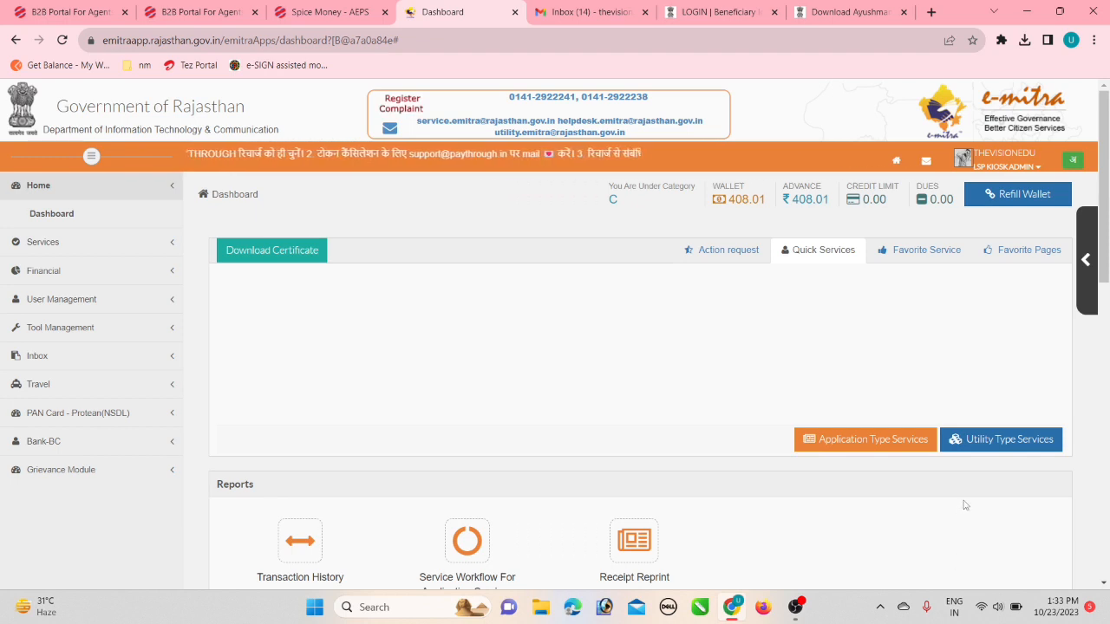
left_click(986, 440)
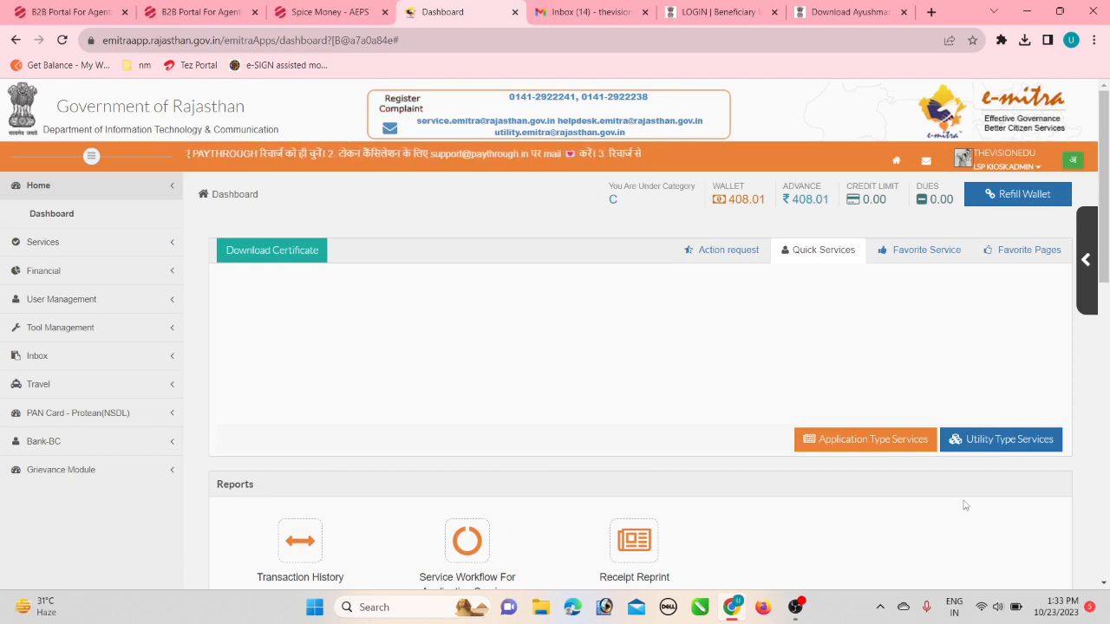
left_click(988, 442)
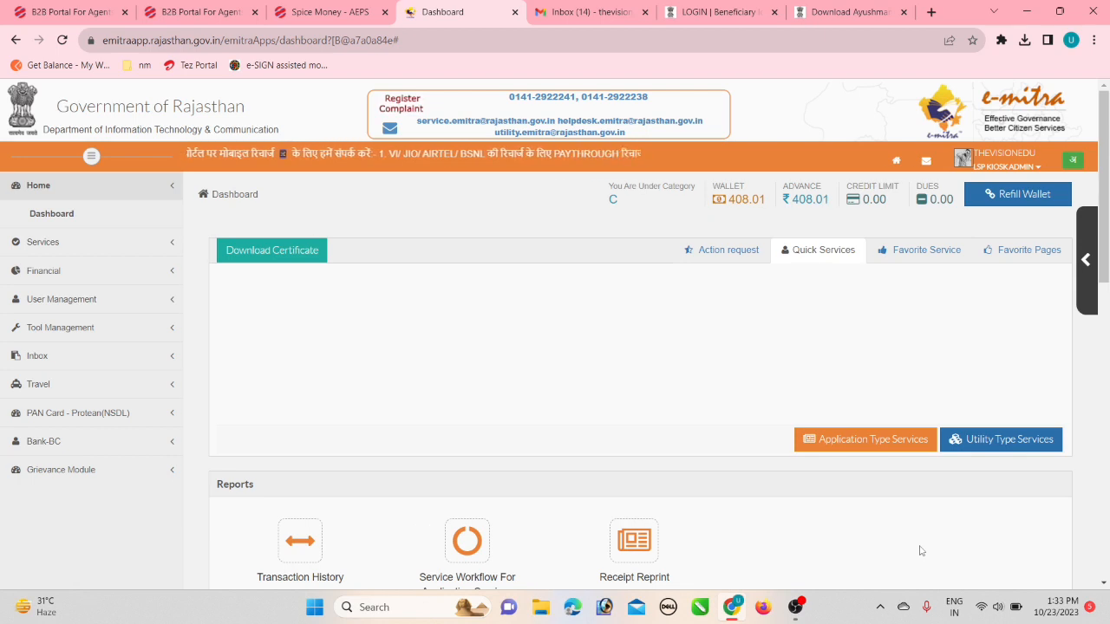
Search 'JAN A', pick Jan Aadhaar Enrollment, and accept the redirect to the Jan Aadhaar portal.
left_click(986, 439)
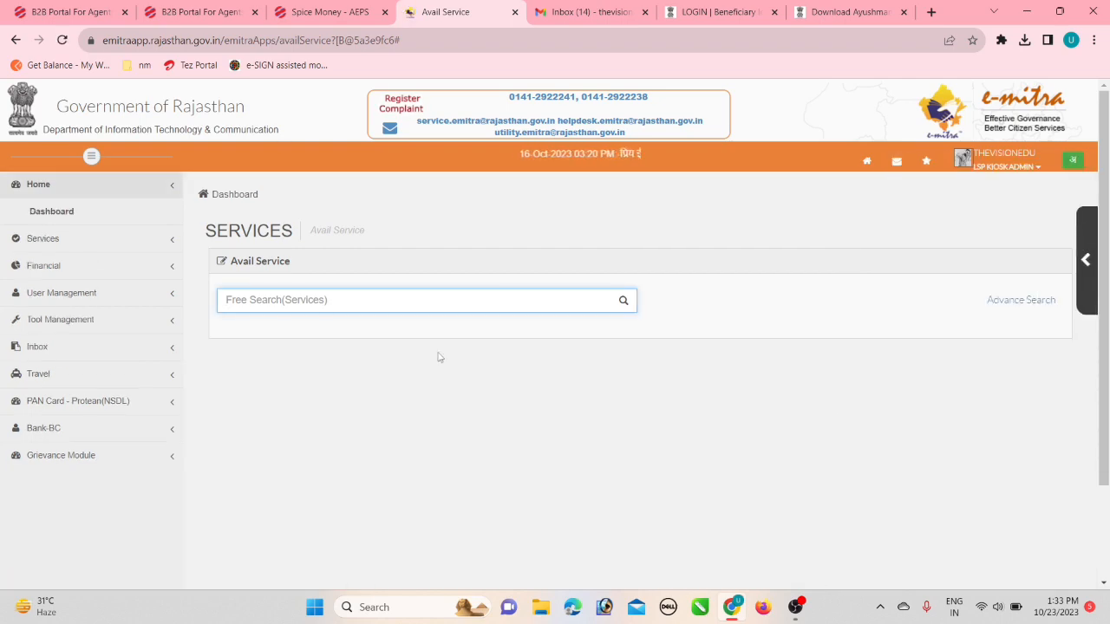
type("JAN")
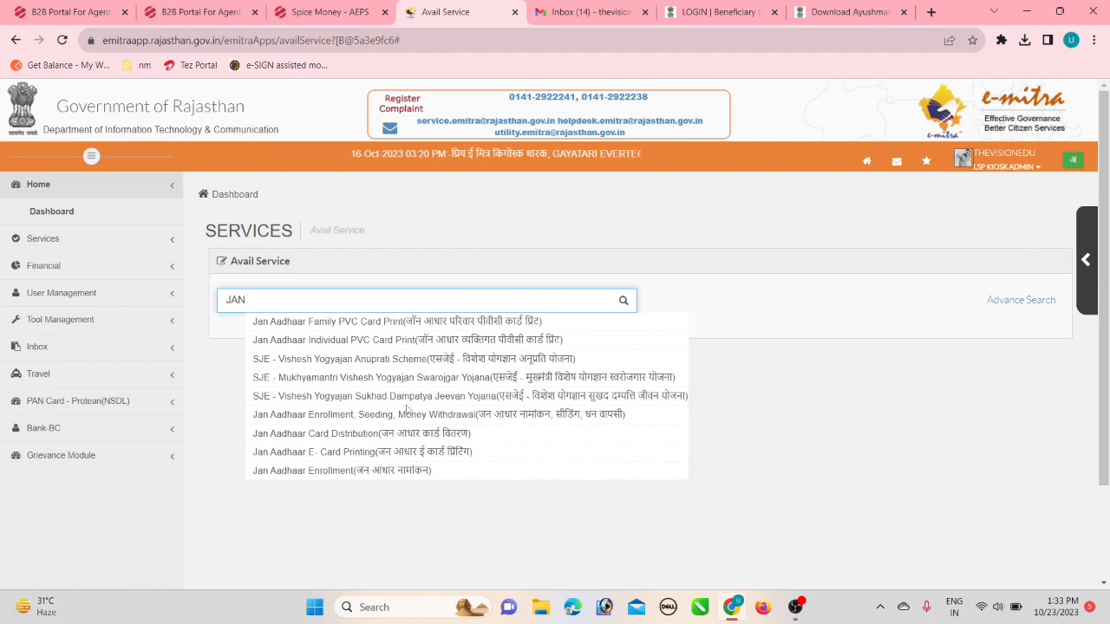
type(" A")
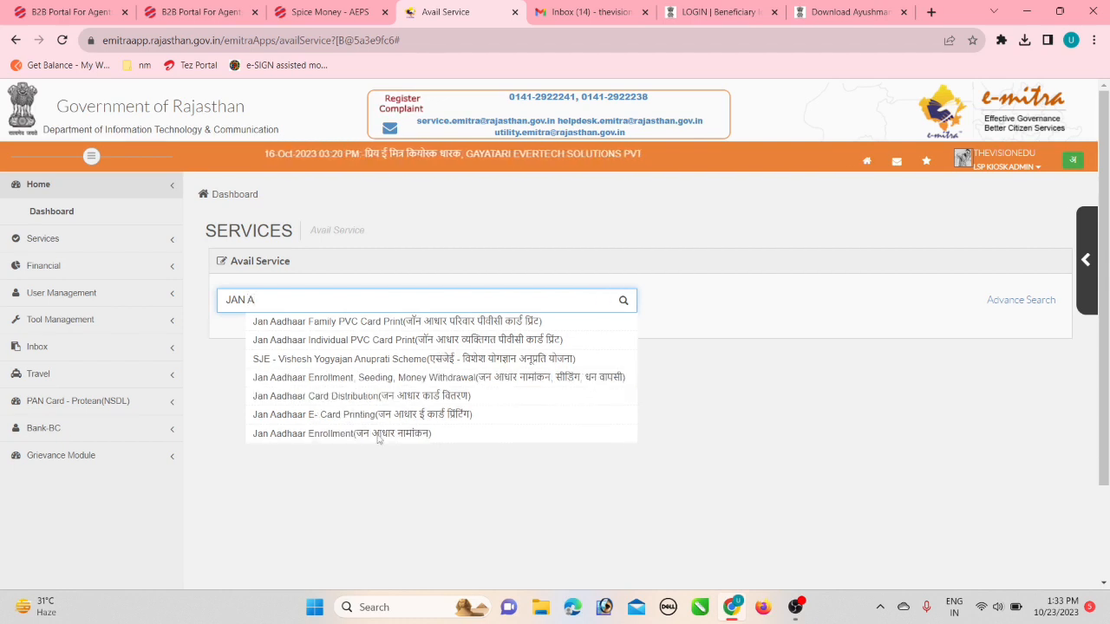
left_click(378, 433)
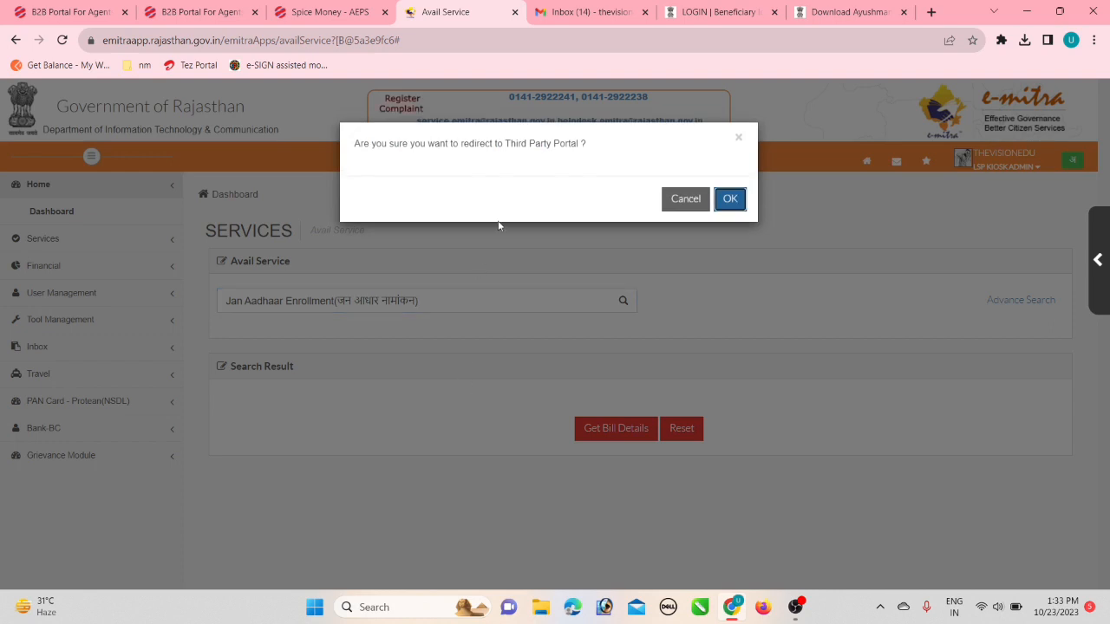
left_click(726, 199)
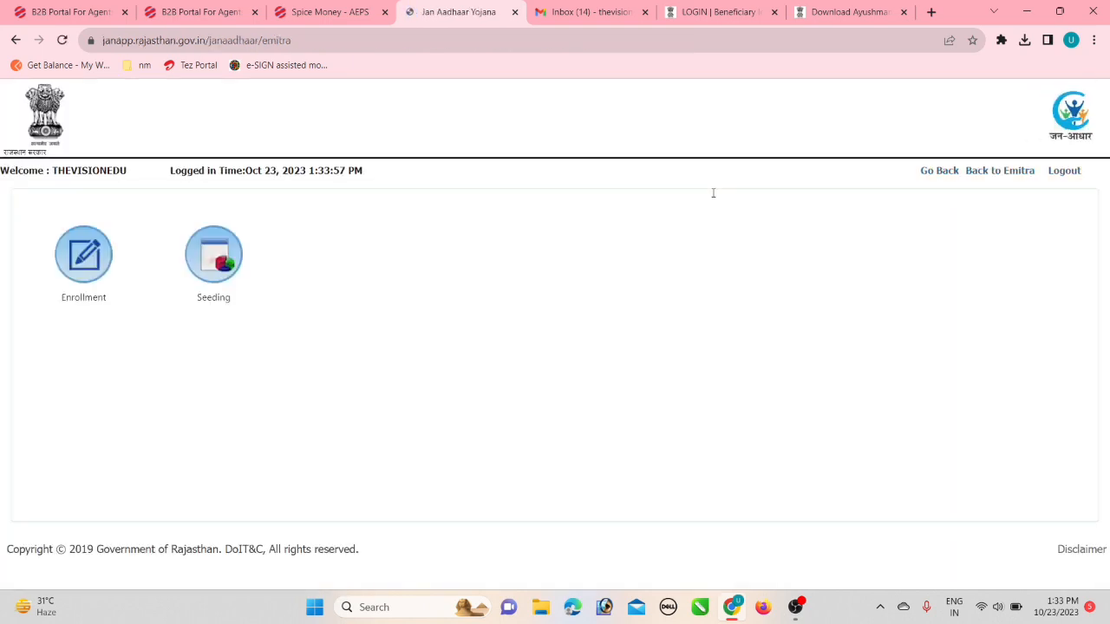
Go to Enrollment, then Family Ekyc, to reach the Aadhar Ekyc Search page.
left_click(87, 267)
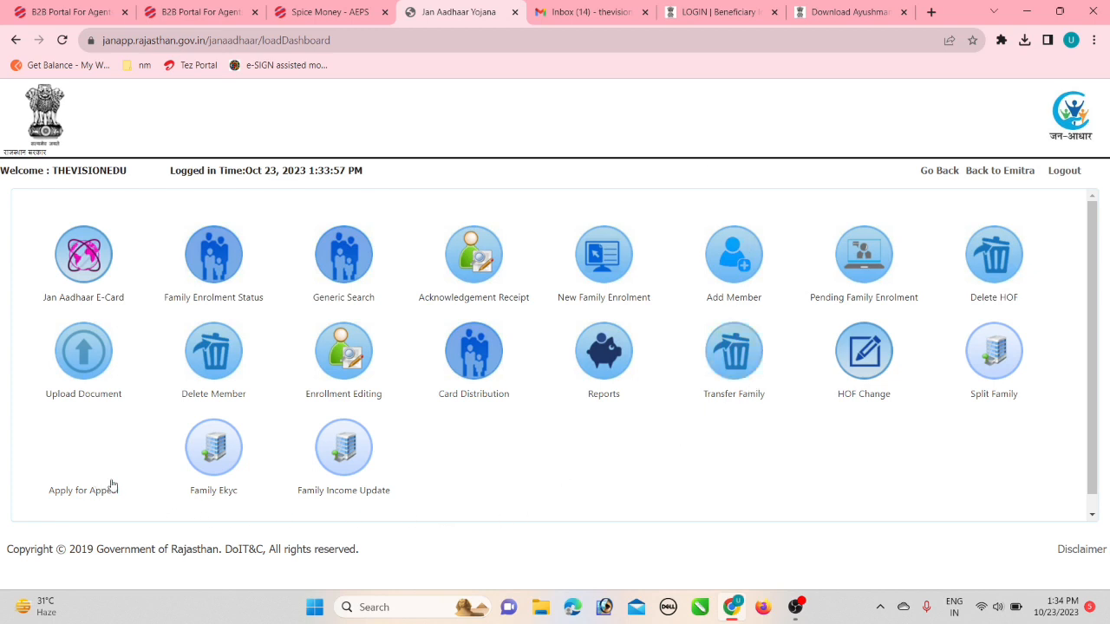
left_click(217, 457)
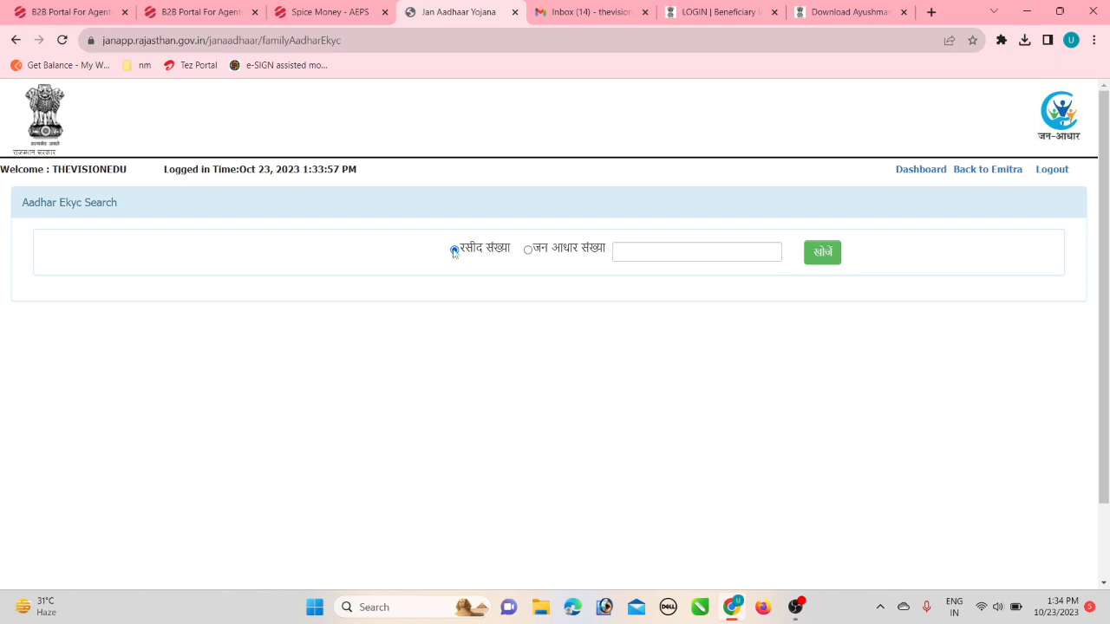
Search for the family by choosing जन आधार संख्या and entering its Jan Aadhaar number.
left_click(528, 251)
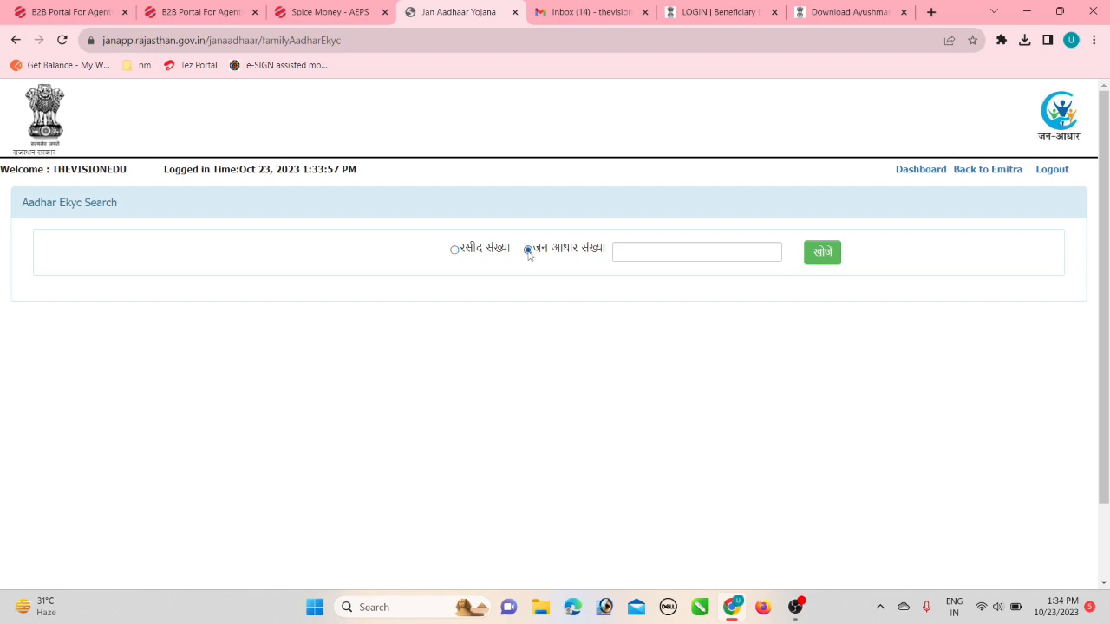
left_click(630, 252)
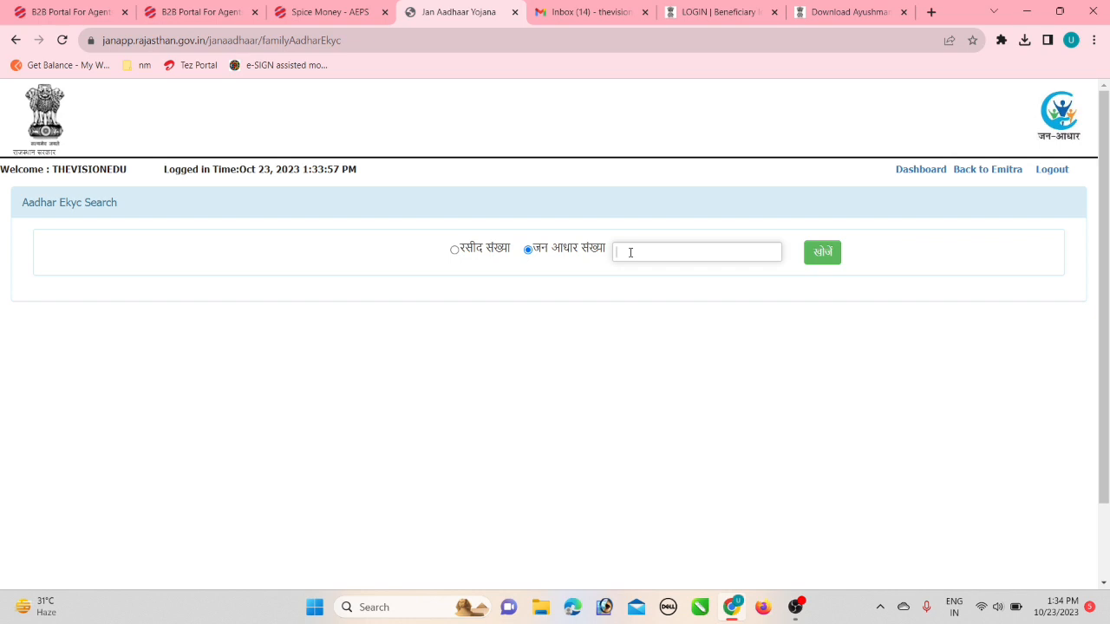
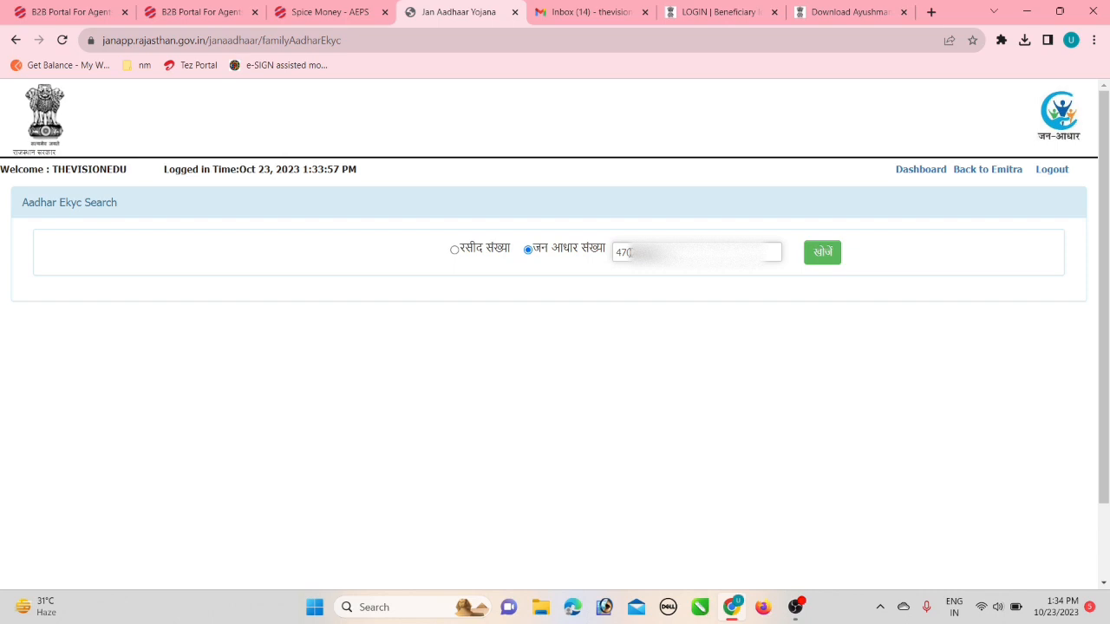
left_click(820, 253)
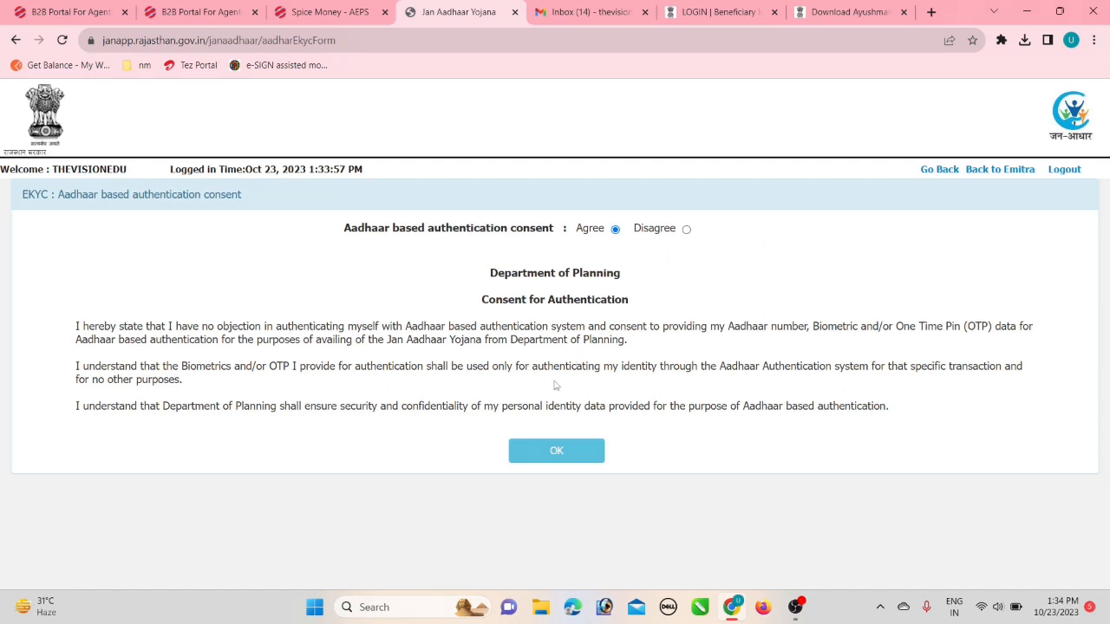
Accept the Aadhaar authentication consent and select the female member's row for eKYC.
left_click(552, 453)
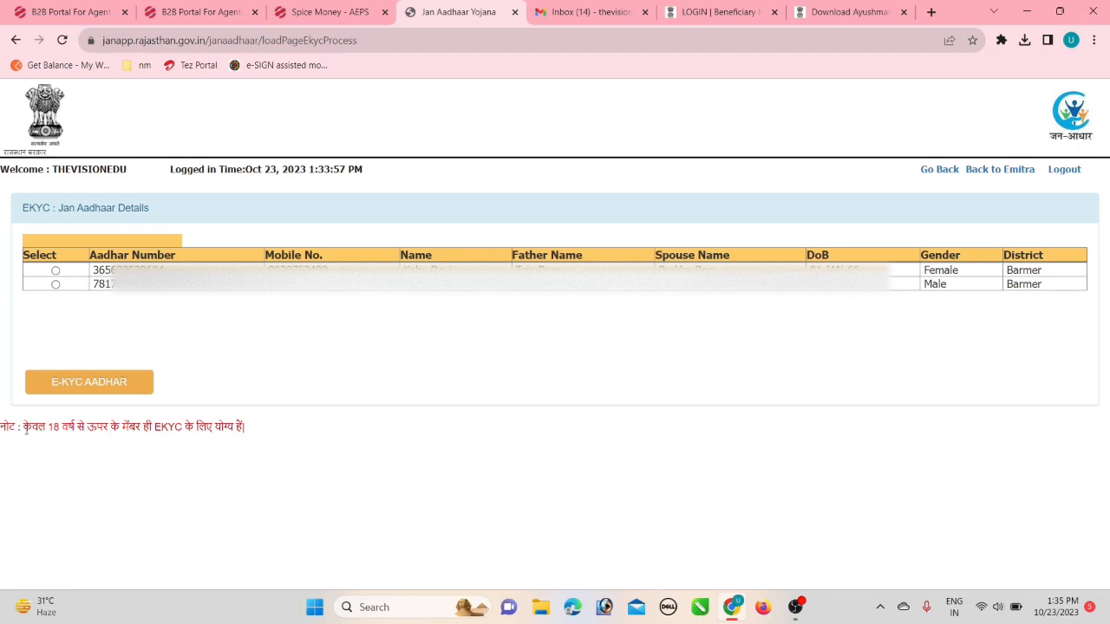
left_click_drag(26, 429, 254, 434)
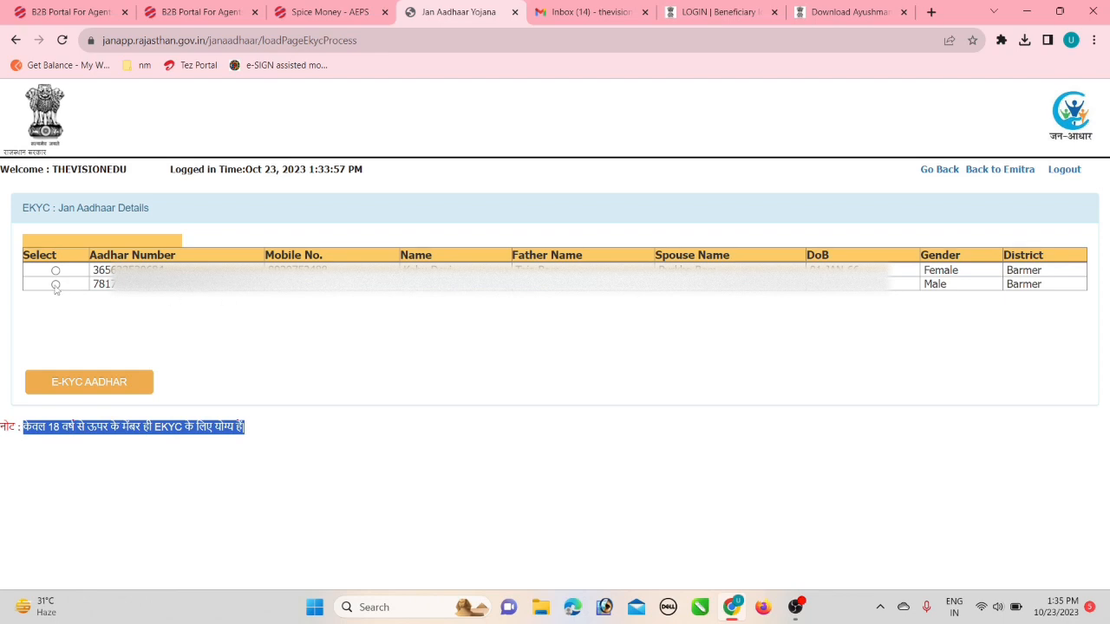
left_click(55, 272)
Send the member to Aadhaar eKYC and authenticate by fingerprint with the consent box ticked.
left_click(81, 387)
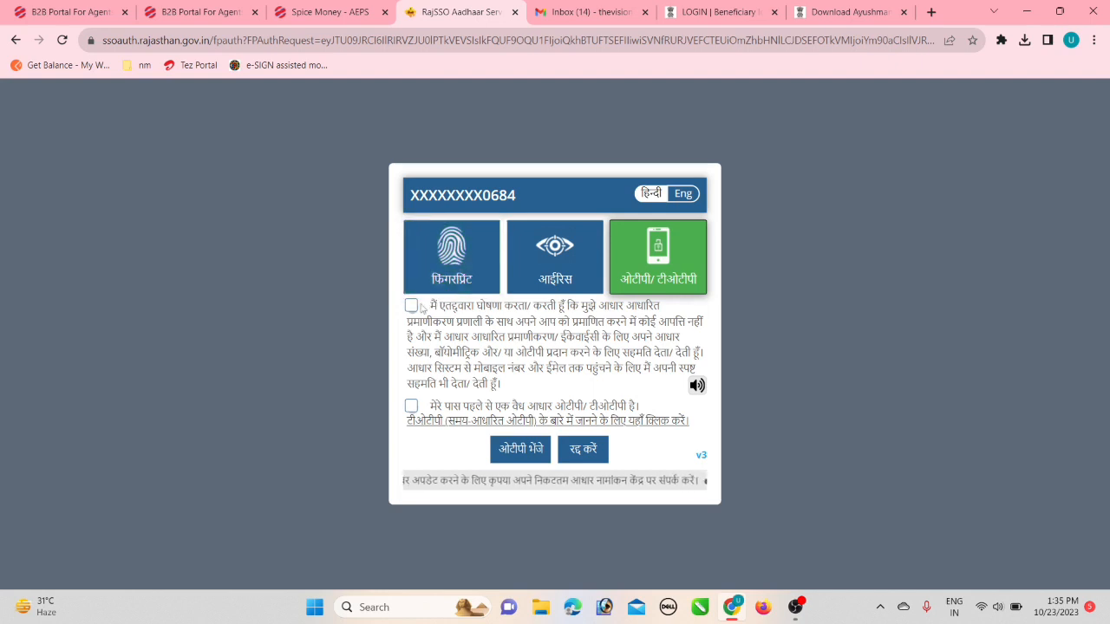
left_click(447, 264)
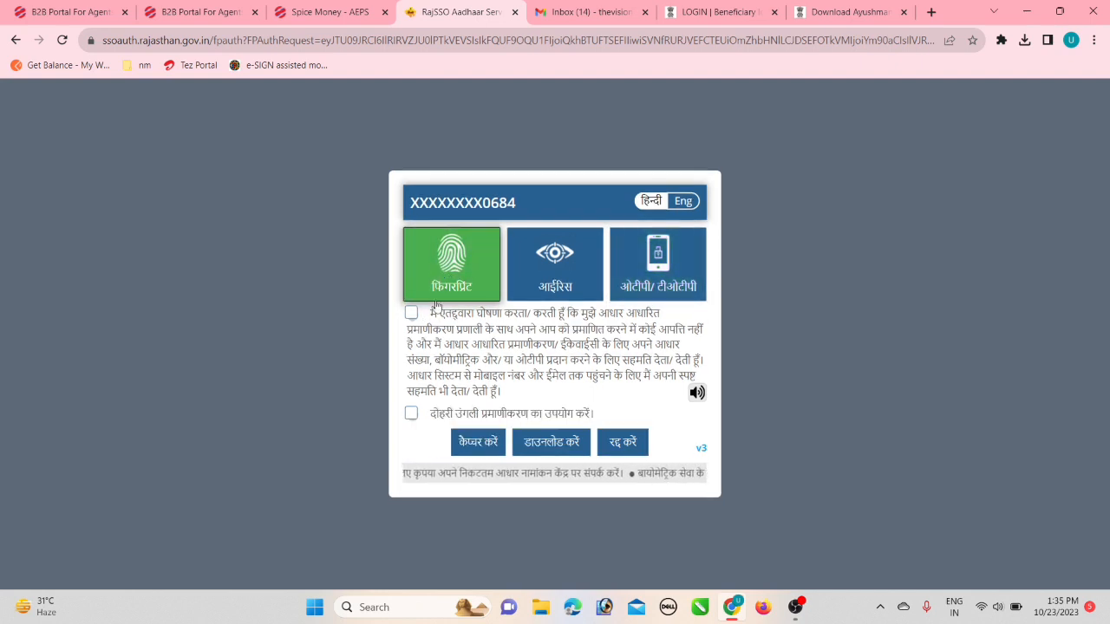
left_click(411, 314)
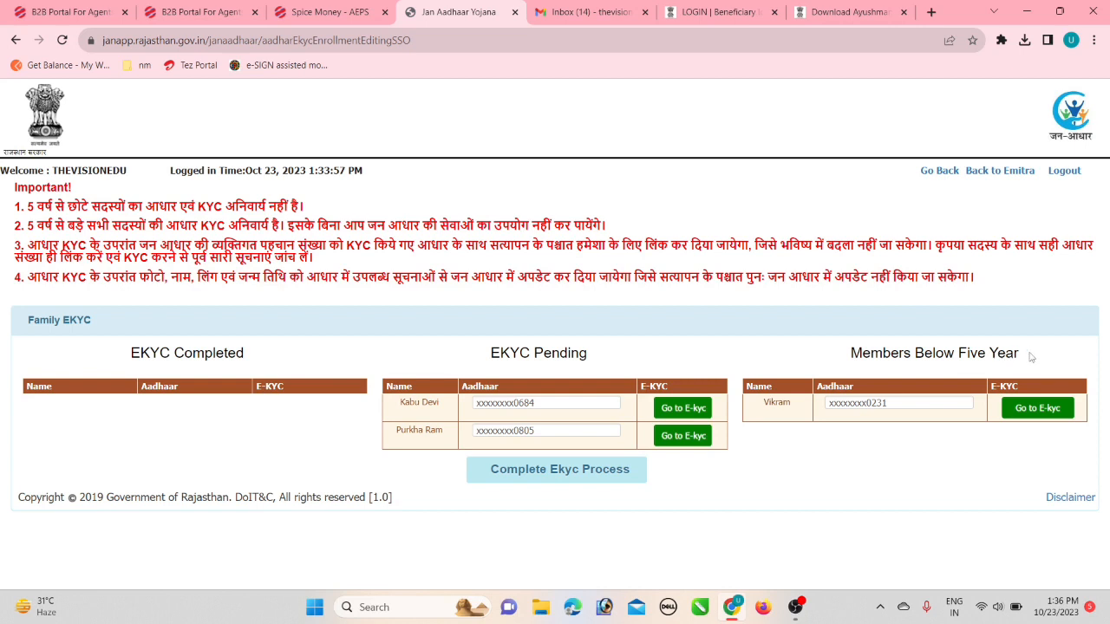
Choose 'Go to E-kyc' for the first member in the EKYC Pending table.
left_click_drag(1032, 358, 854, 356)
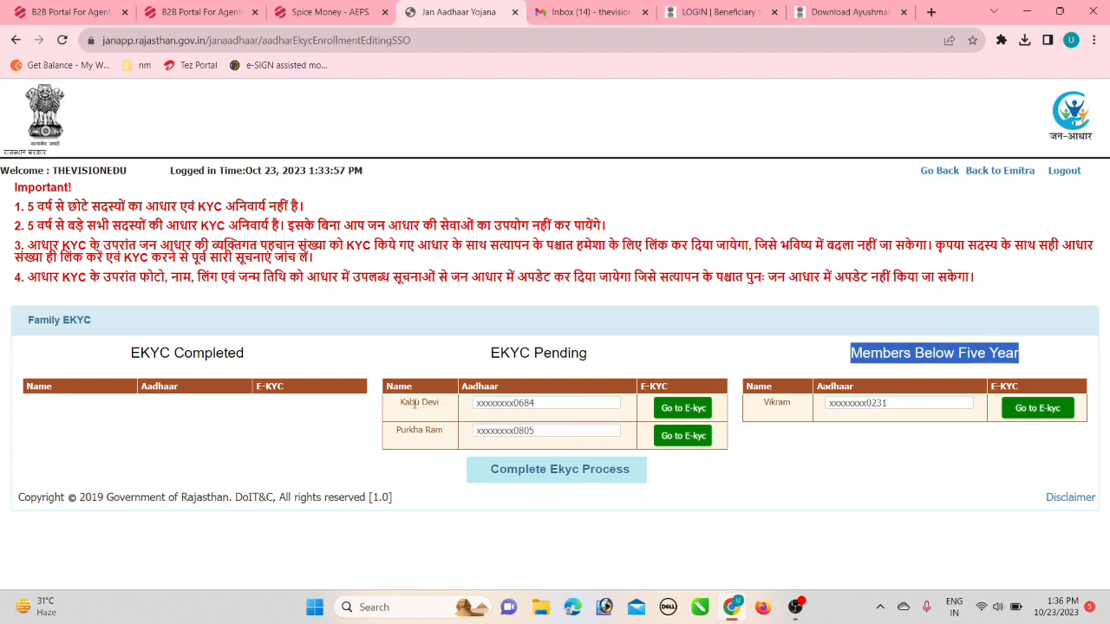
left_click(681, 411)
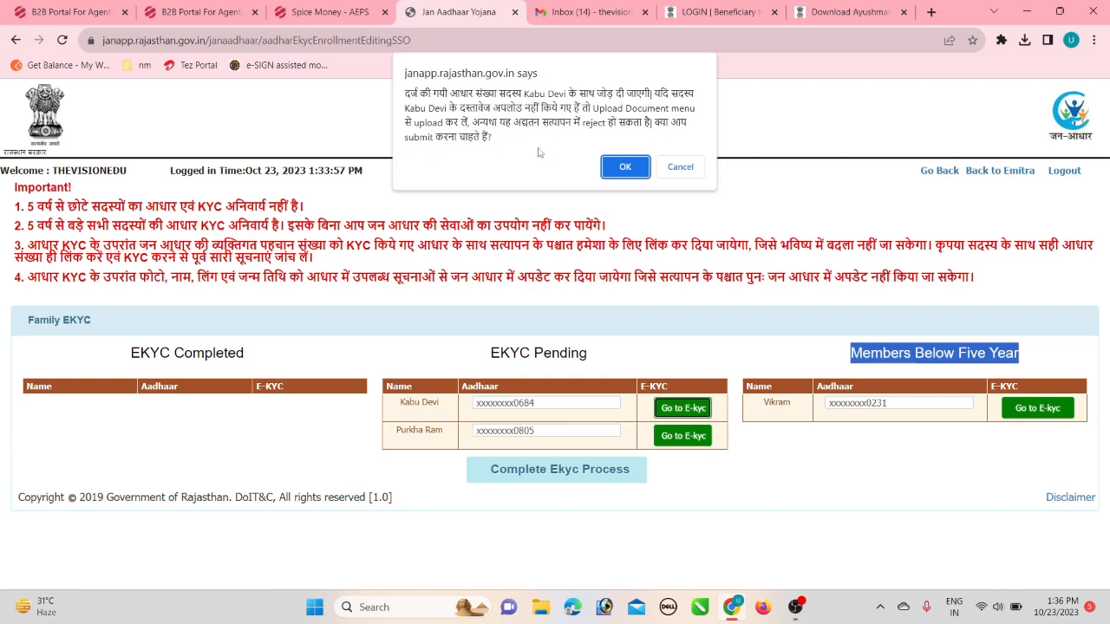
Confirm the first adult's eKYC, agree to consent, select their row, and submit via E-KYC AADHAR.
left_click(625, 167)
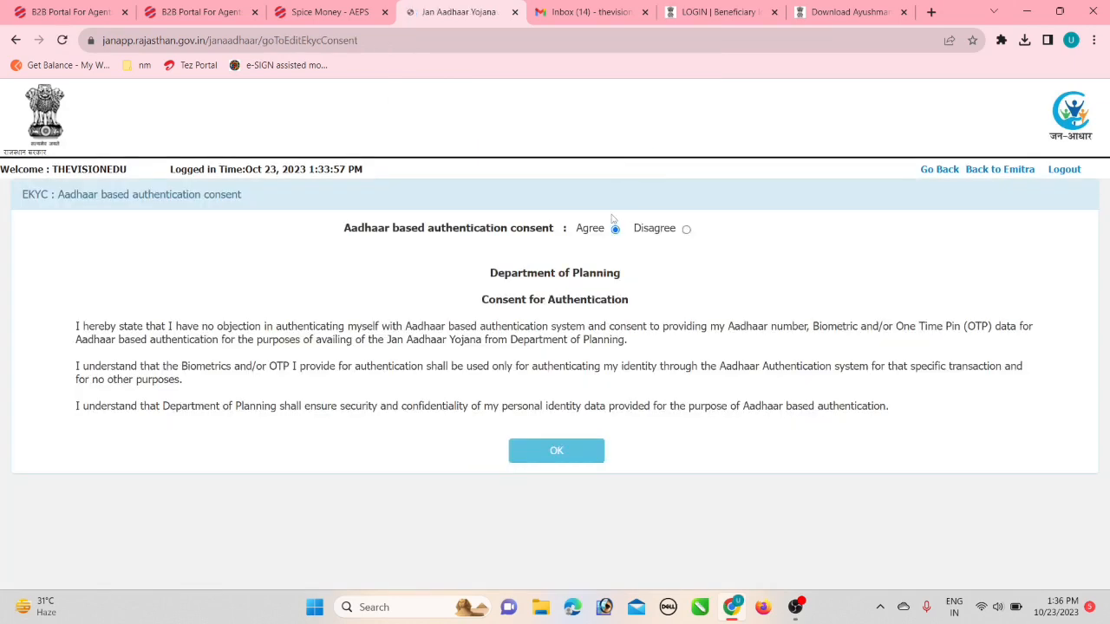
left_click(615, 224)
left_click(553, 455)
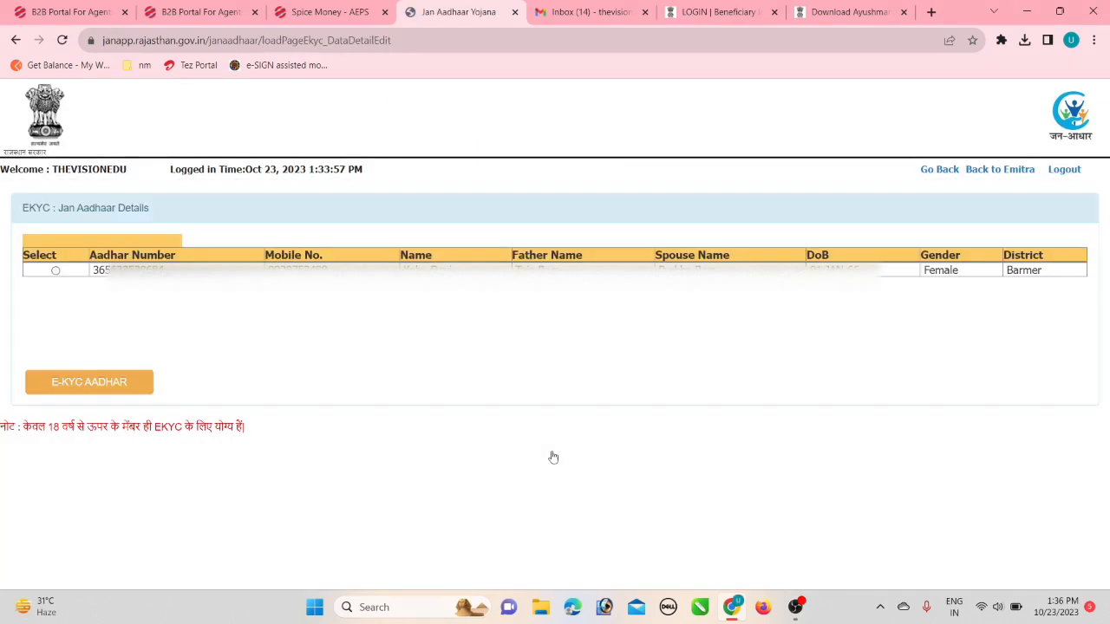
left_click(56, 270)
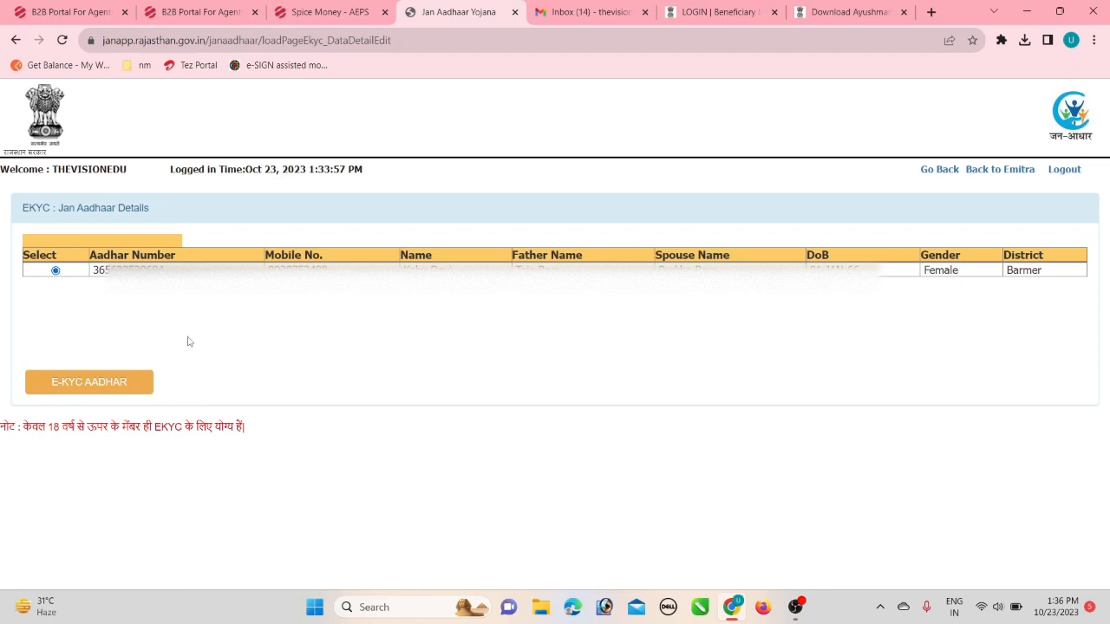
left_click(86, 390)
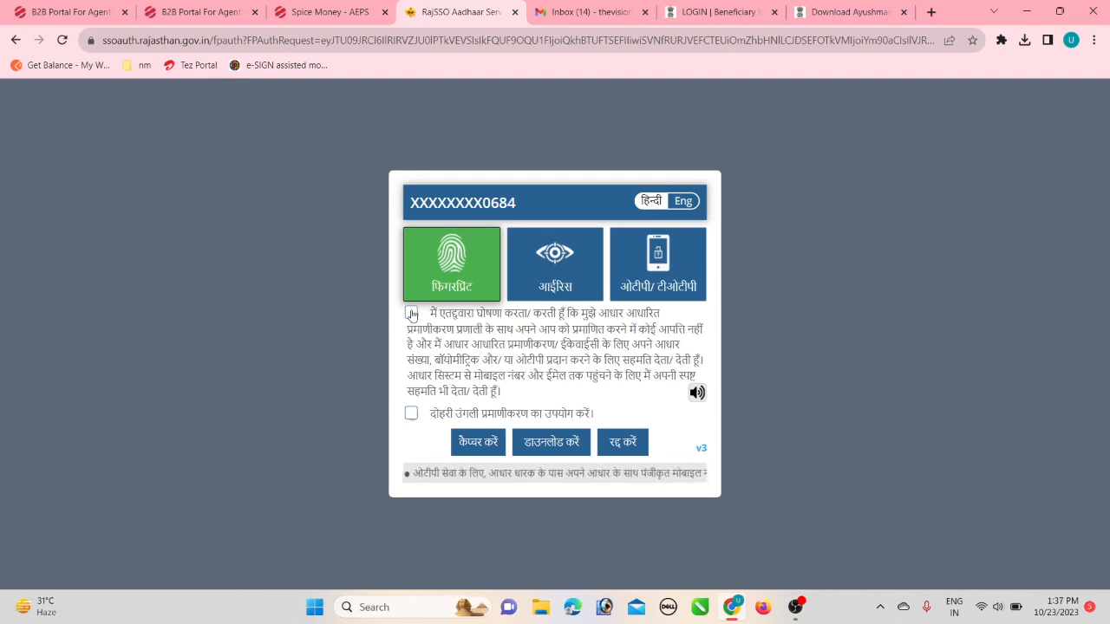
Tick the consent checkbox and capture the first adult's fingerprint on the MFS100 scanner.
left_click(411, 313)
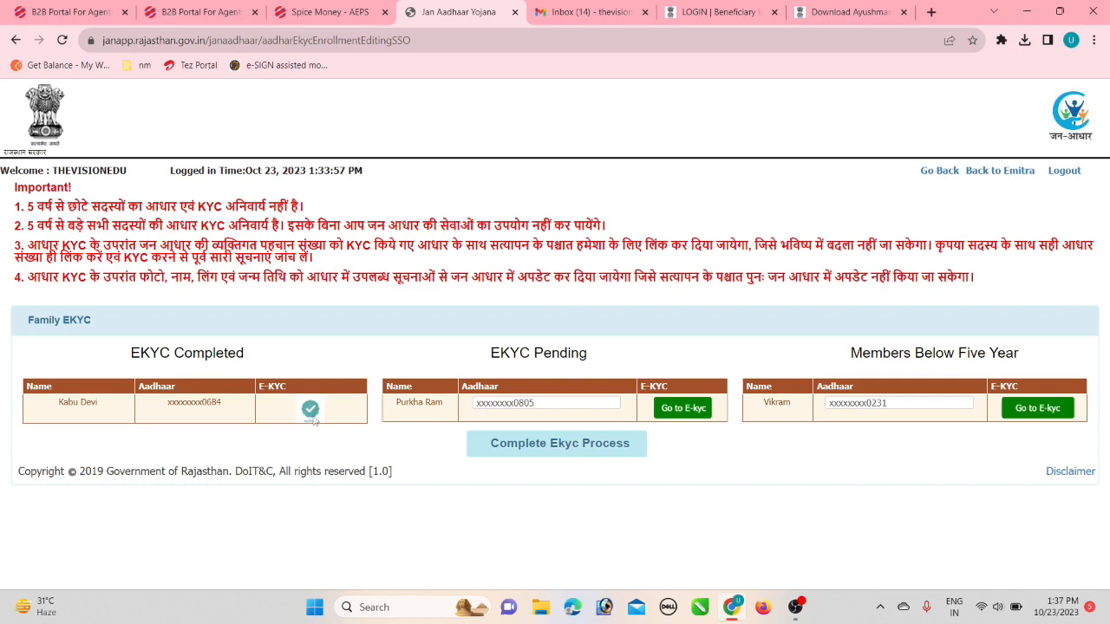
Start the second adult's eKYC, accept consent, submit via E-KYC AADHAR, and choose Fingerprint.
left_click(671, 414)
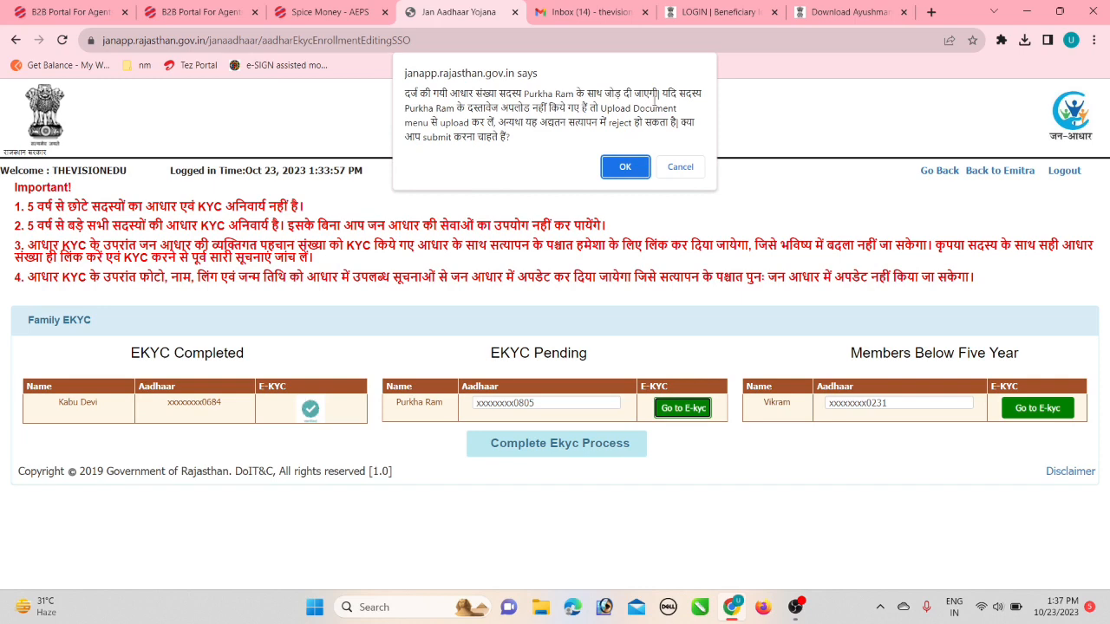
left_click(624, 170)
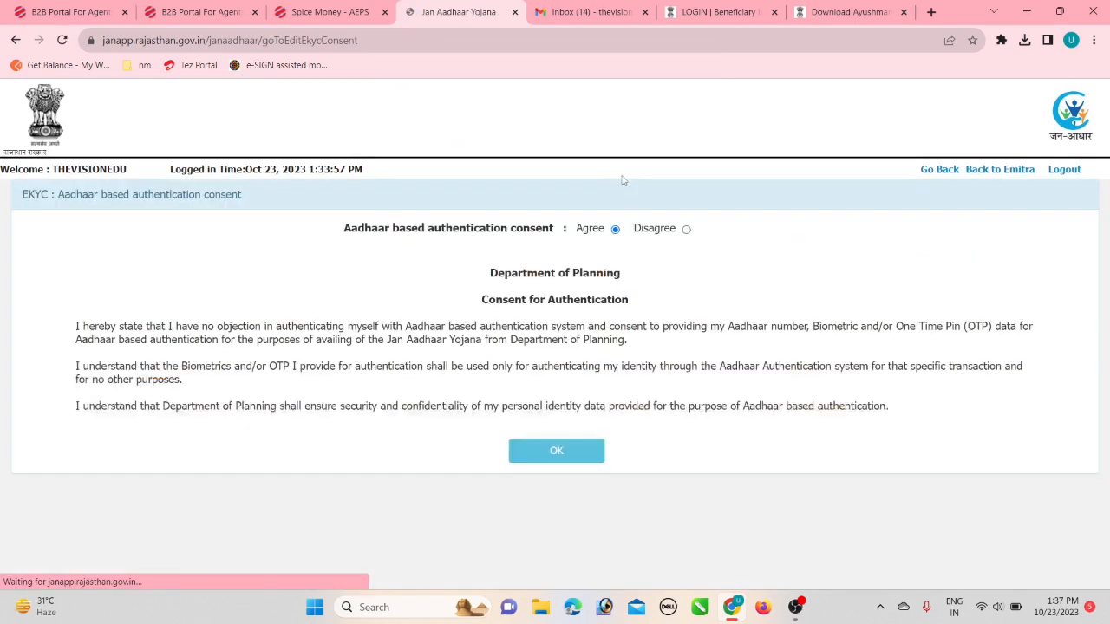
left_click(555, 454)
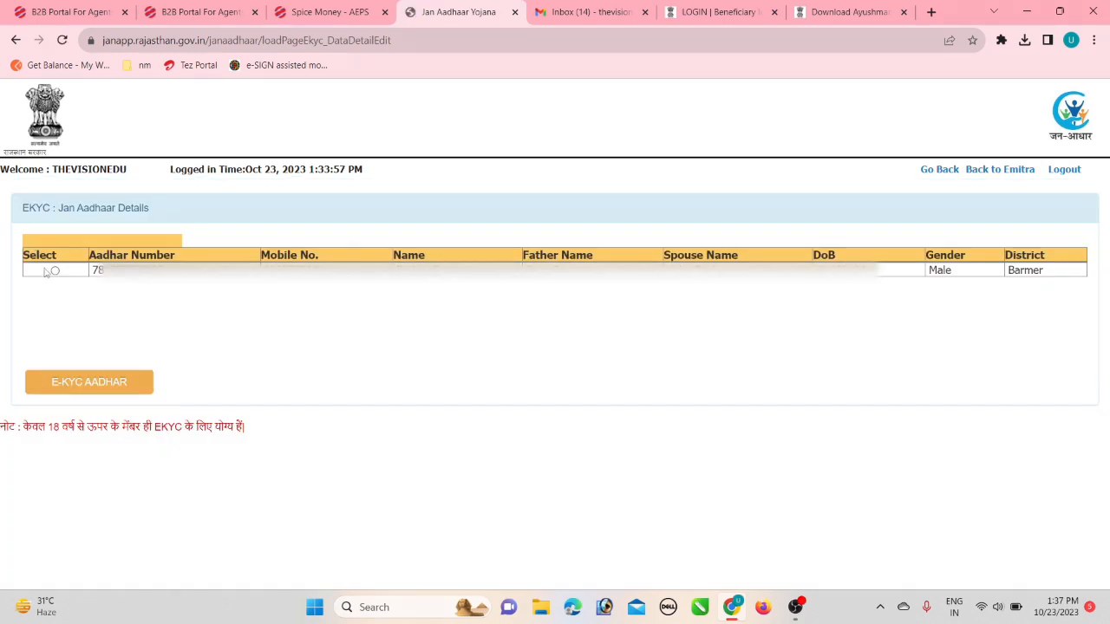
left_click(54, 270)
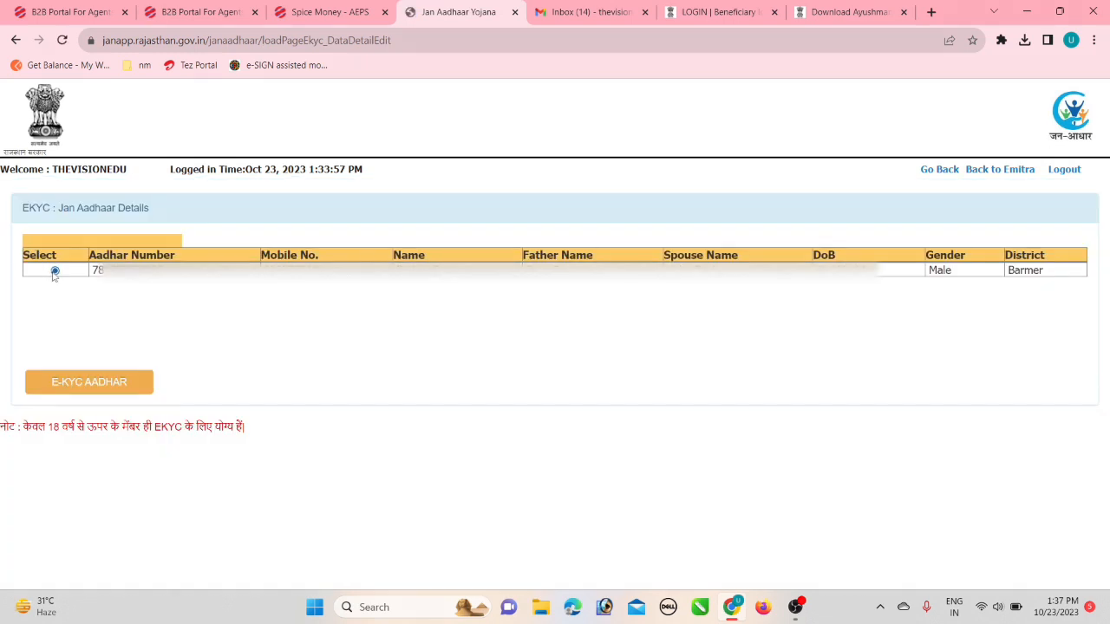
left_click(96, 386)
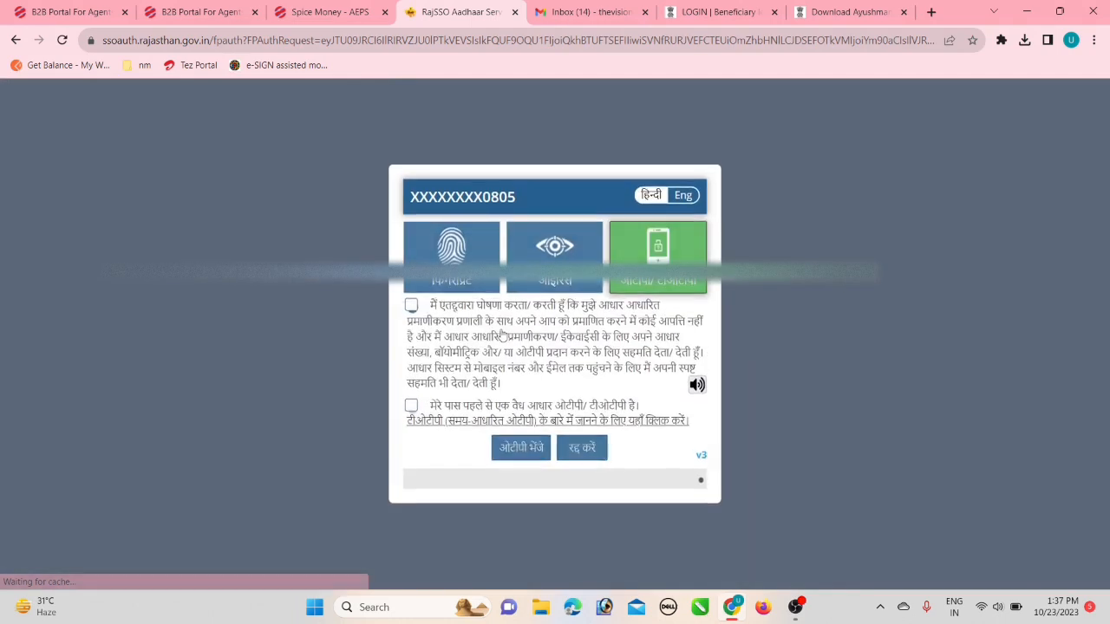
left_click(457, 256)
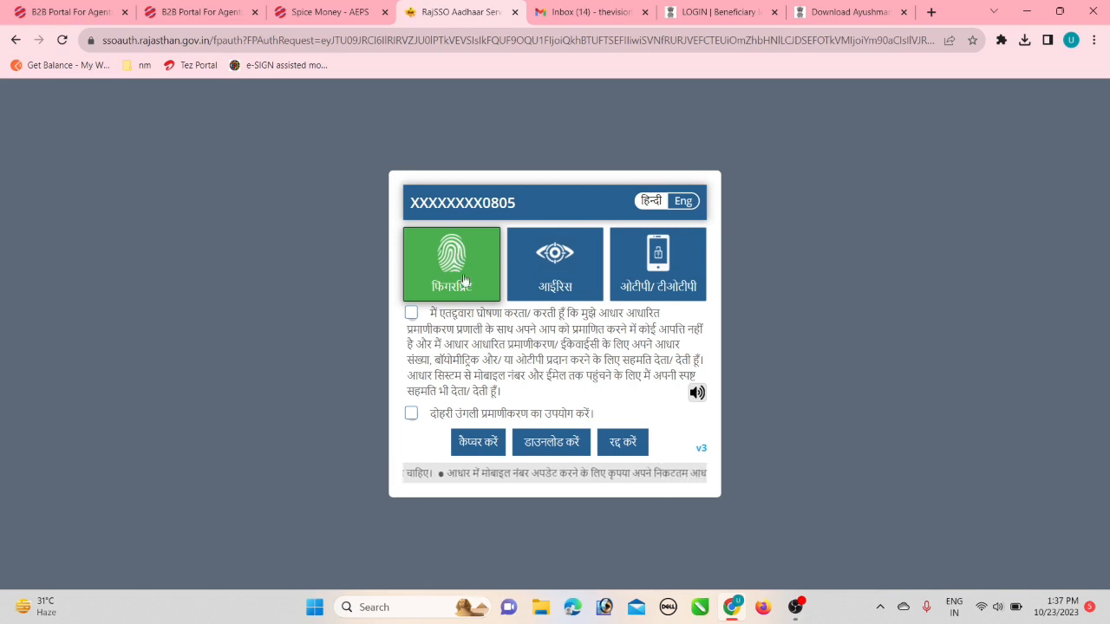
Tick the consent checkbox and capture the second adult's fingerprint to complete their eKYC.
left_click(411, 314)
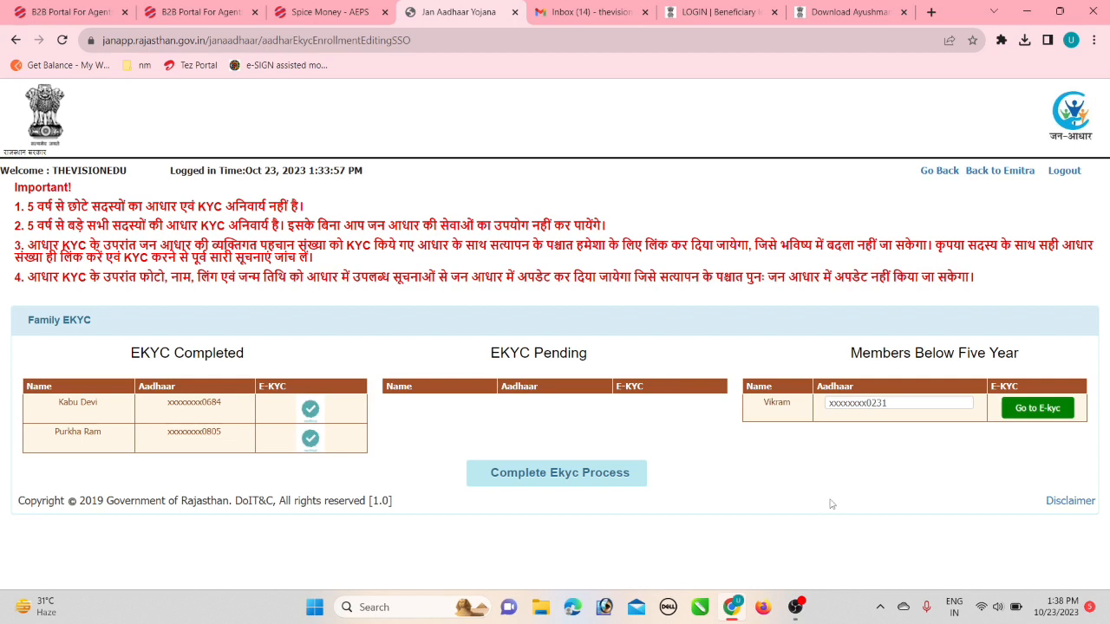
Submit 'Complete Ekyc Process', select the 'Eyc successfully completed' message, and dismiss the alert.
left_click(565, 476)
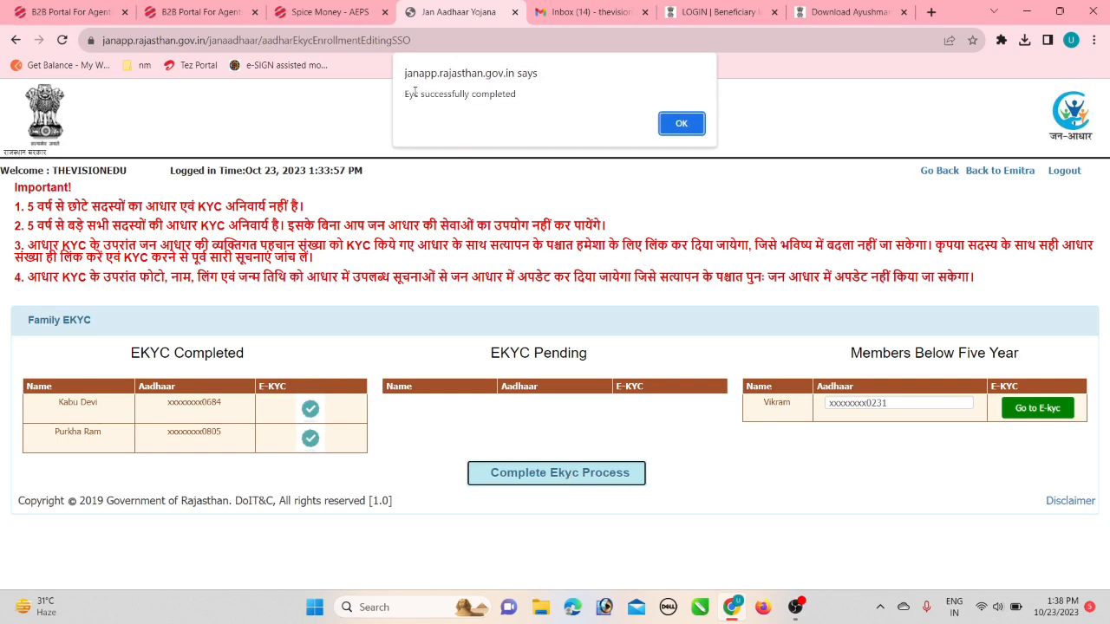
left_click_drag(407, 98, 533, 104)
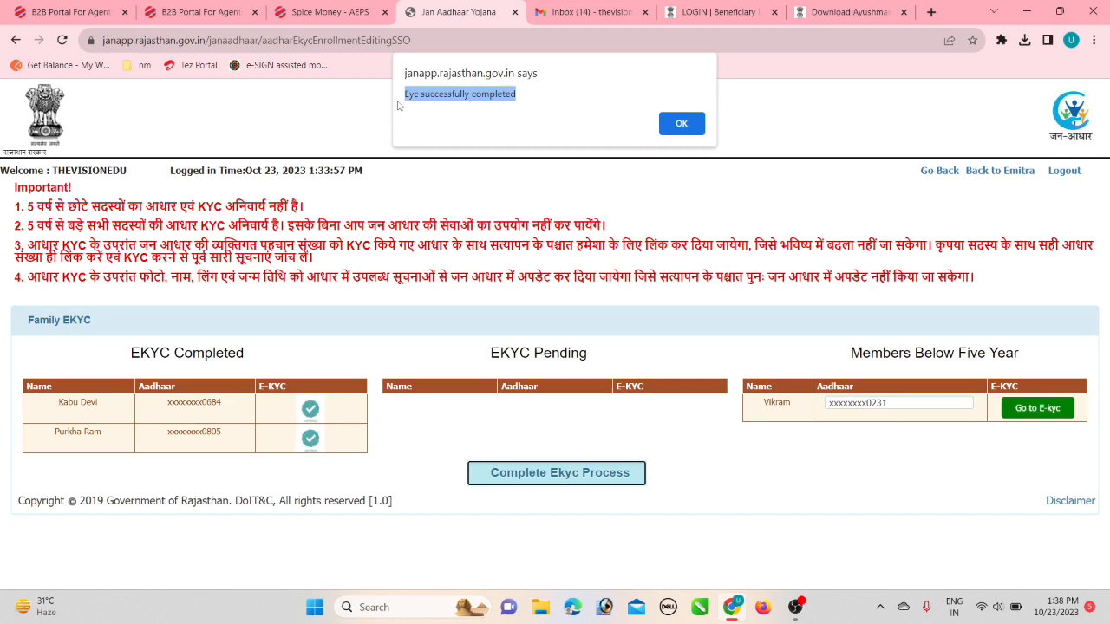
left_click_drag(529, 99, 402, 96)
left_click(681, 126)
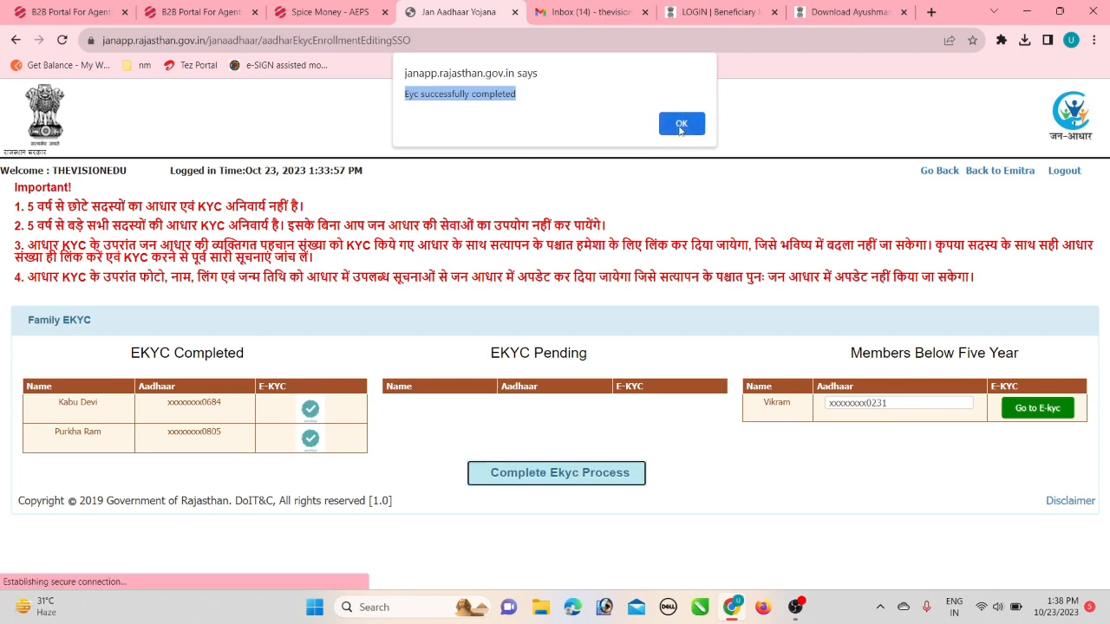